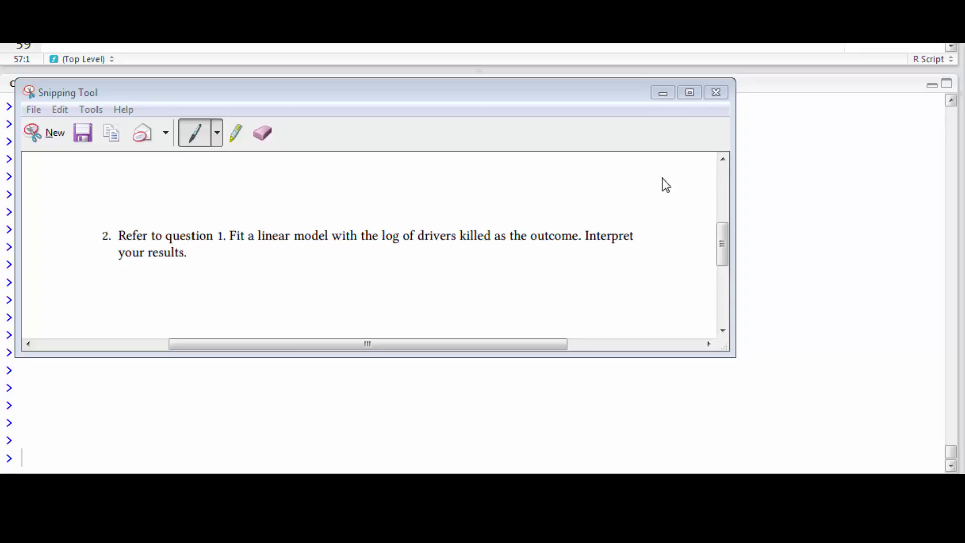
Close the Snipping Tool window showing question 2 to bring back the R console
click(716, 93)
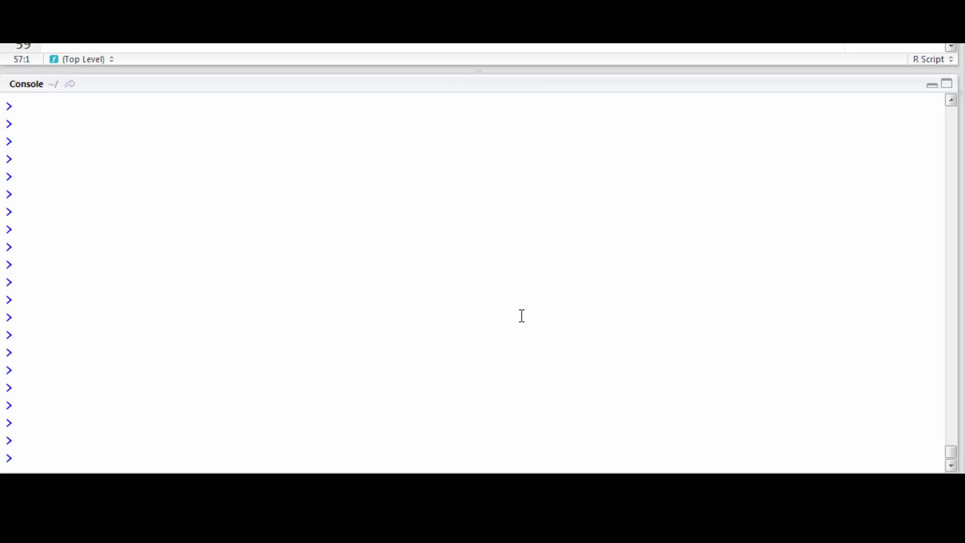
Rerun fit = glm(DriversKilled ~ pp + mmc + law, family = poisson, data = seatbelts) from history
key(Up)
key(Up)
key(Up)
key(Up)
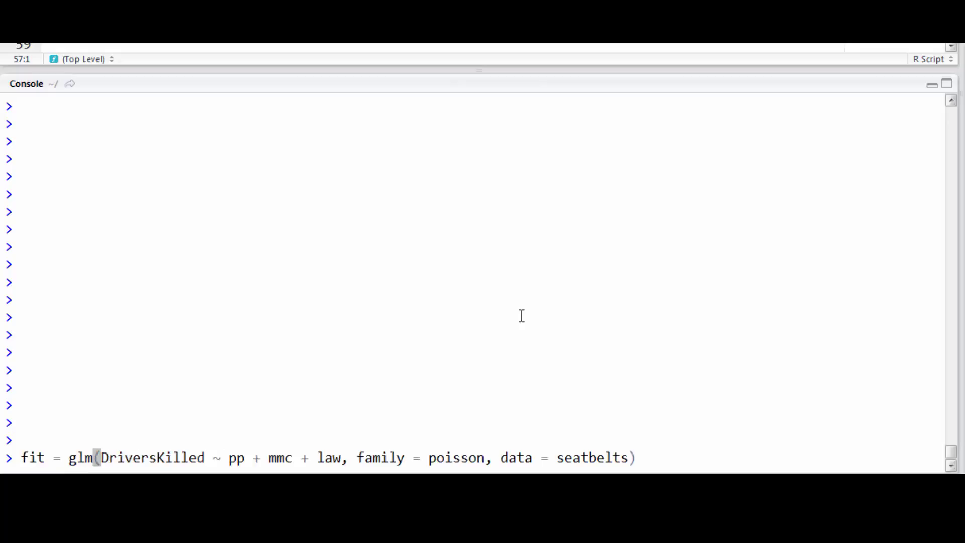
key(Return)
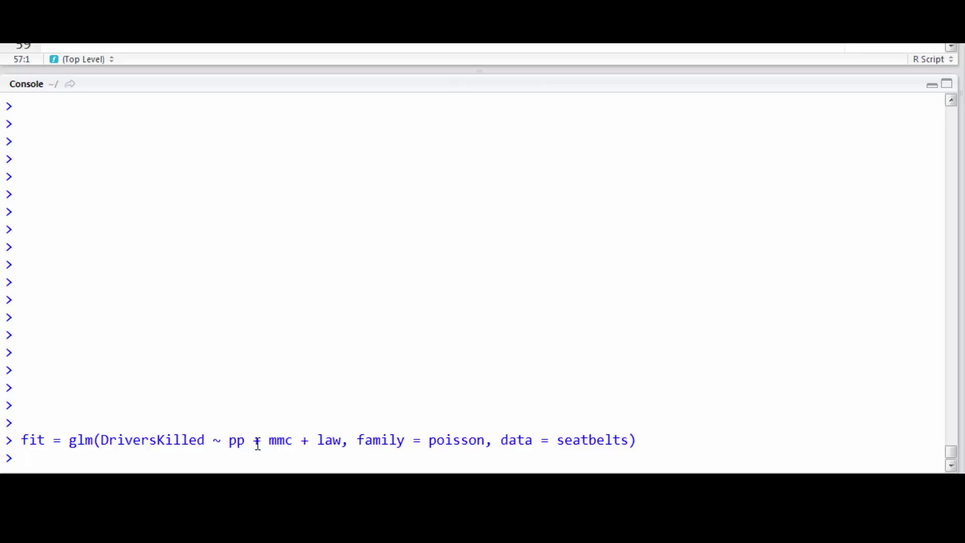
drag(228, 440, 345, 444)
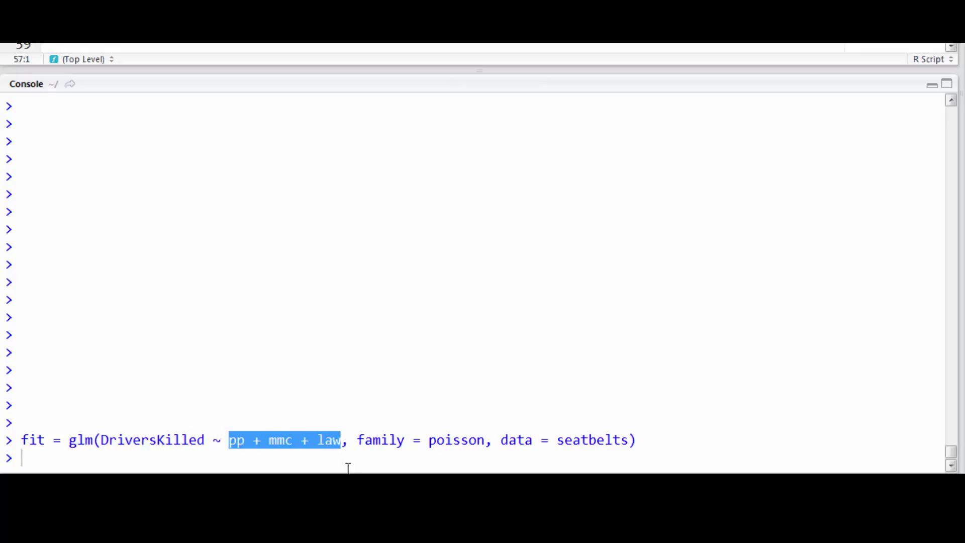
double_click(450, 441)
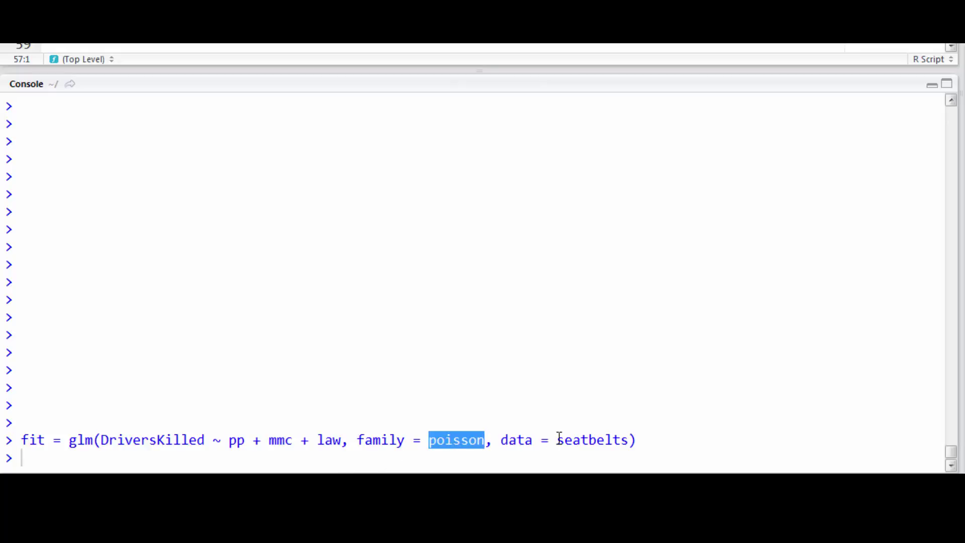
click(507, 406)
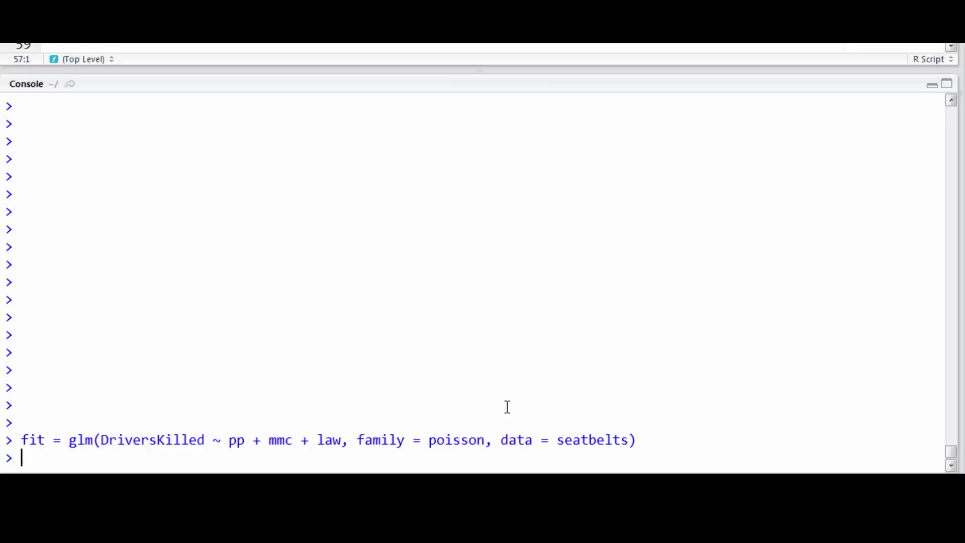
Begin fit2 = lm(I(log(DriversKilled)) ~ pp + mmc + law, copying predictors from the glm line
text(fit2 = lm(I)
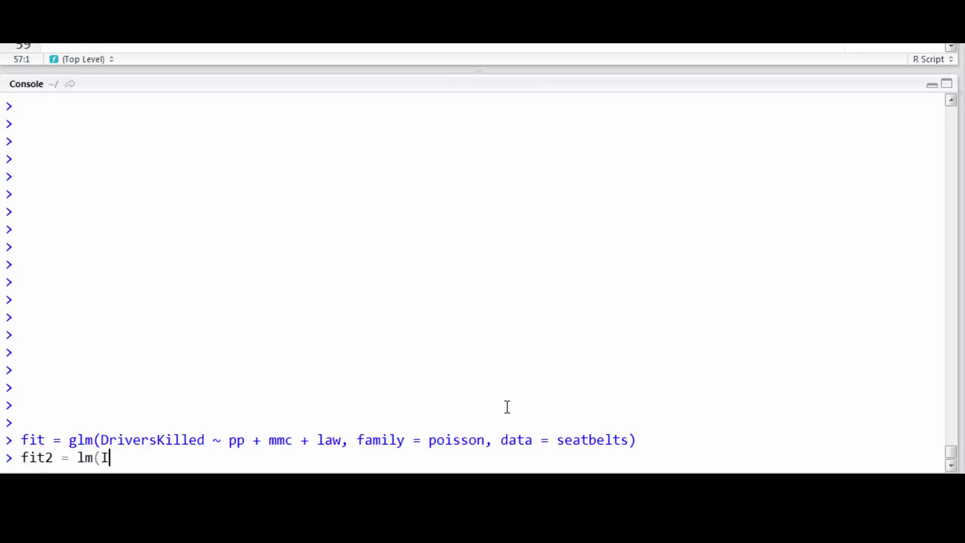
text((log(DriversK)
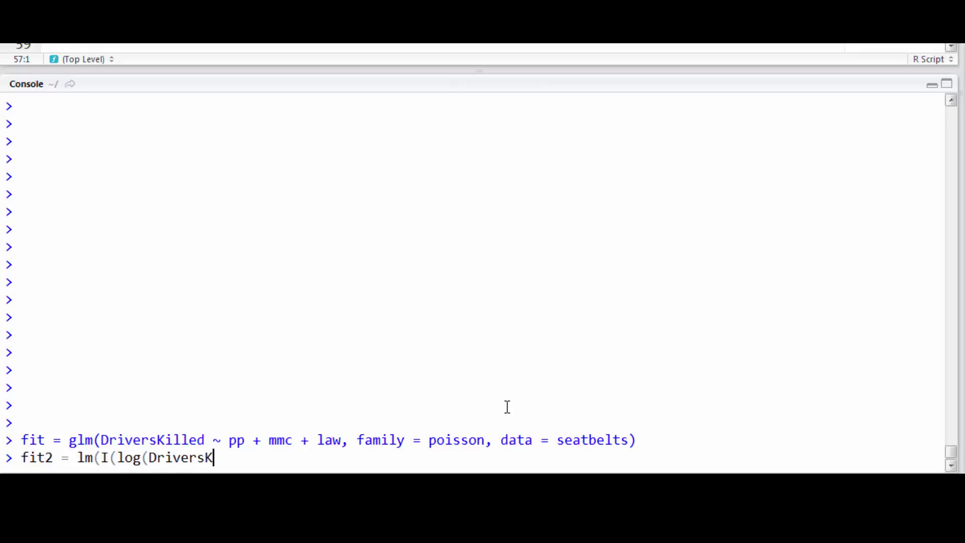
text(illed)) ~)
drag(229, 440, 349, 441)
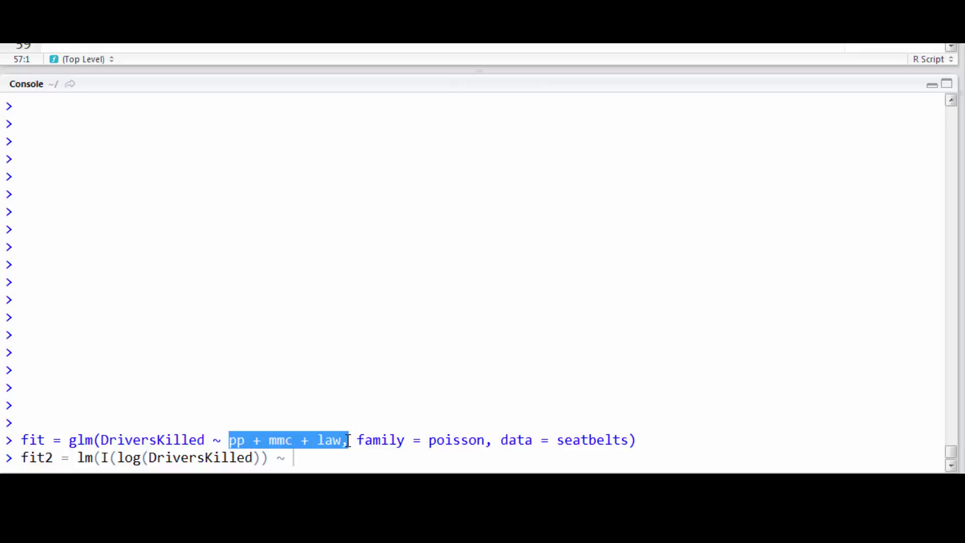
key(ctrl+c)
click(364, 459)
key(ctrl+v)
Append data = seatbelts) copied from the glm line and run the fit2 model
drag(563, 440, 639, 444)
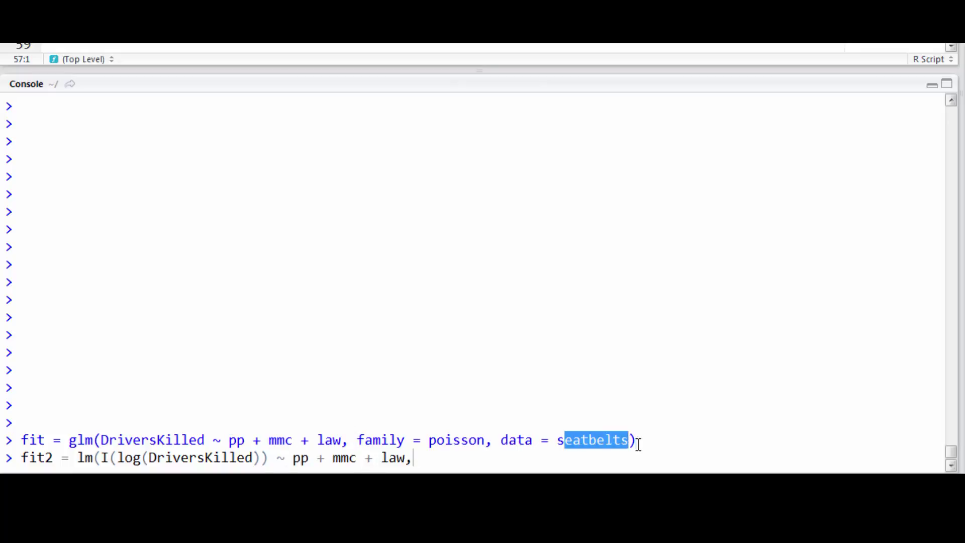
drag(500, 440, 640, 446)
click(648, 455)
key(ctrl+v)
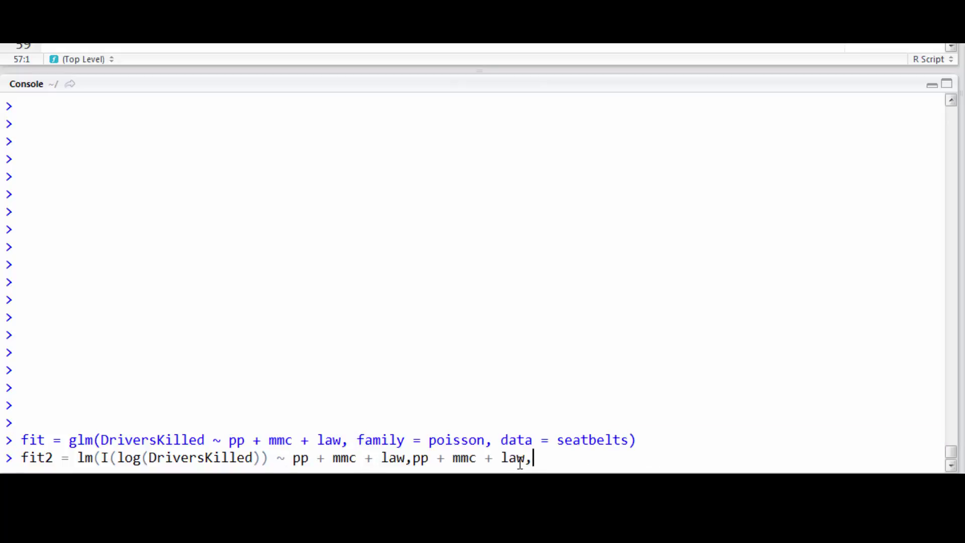
key(ctrl+z)
key(ctrl+v)
key(ctrl+z)
drag(500, 441, 636, 443)
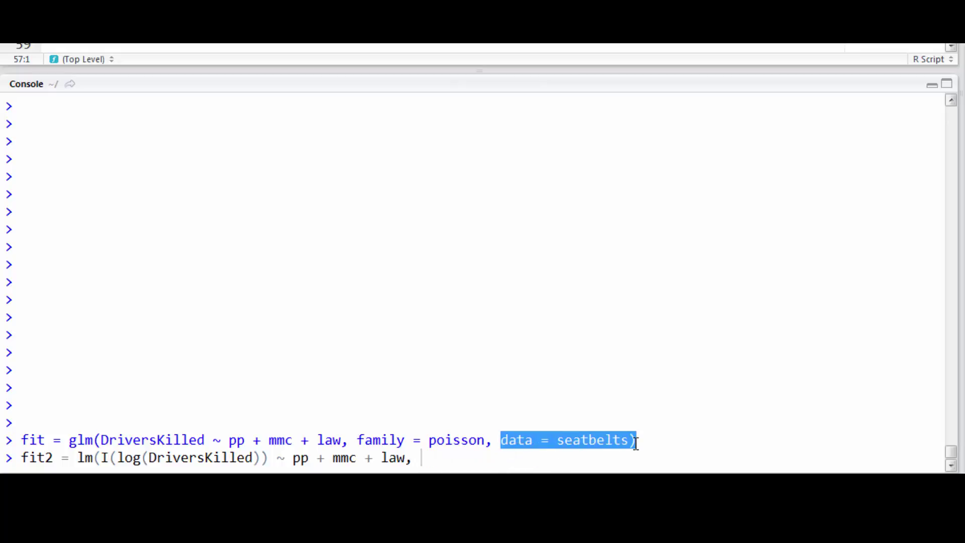
key(ctrl+c)
click(530, 448)
key(ctrl+v)
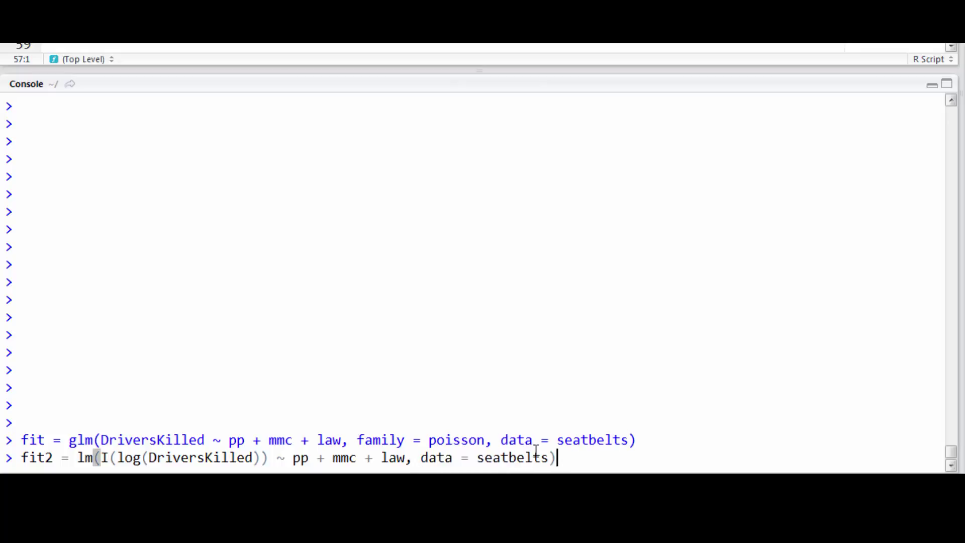
key(Return)
Print summary(fit) and then the Poisson coefficient matrix with summary(fit)$coef
text(summary(fit))
key(Return)
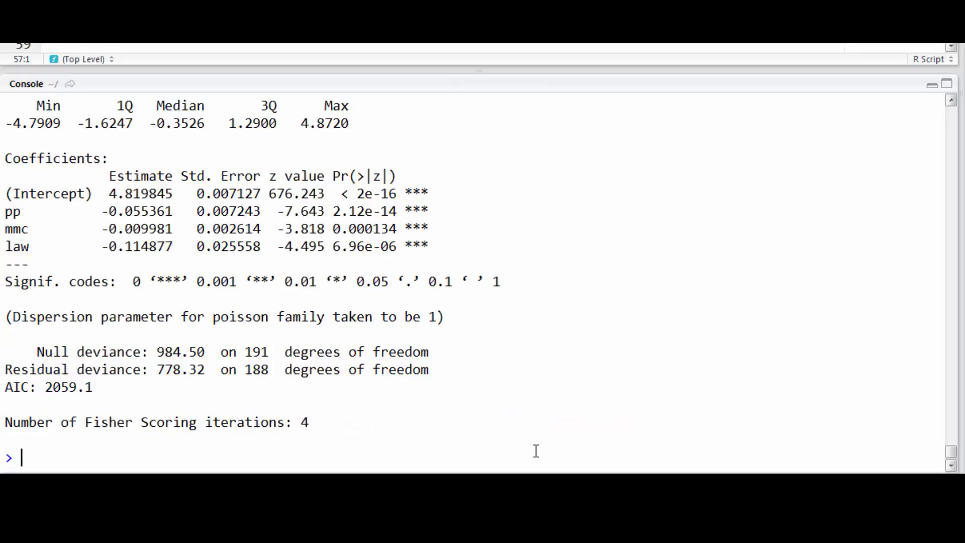
text(summary(fit0$)
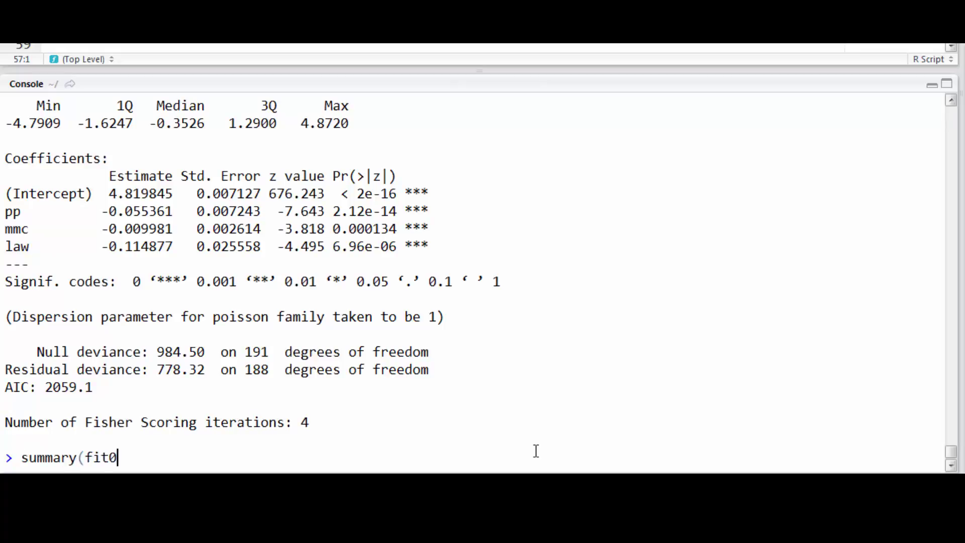
key(BackSpace)
key(BackSpace)
key(ctrl+z)
key(BackSpace)
key(BackSpace)
text()$sco)
key(BackSpace)
key(BackSpace)
key(BackSpace)
text(coef)
key(Return)
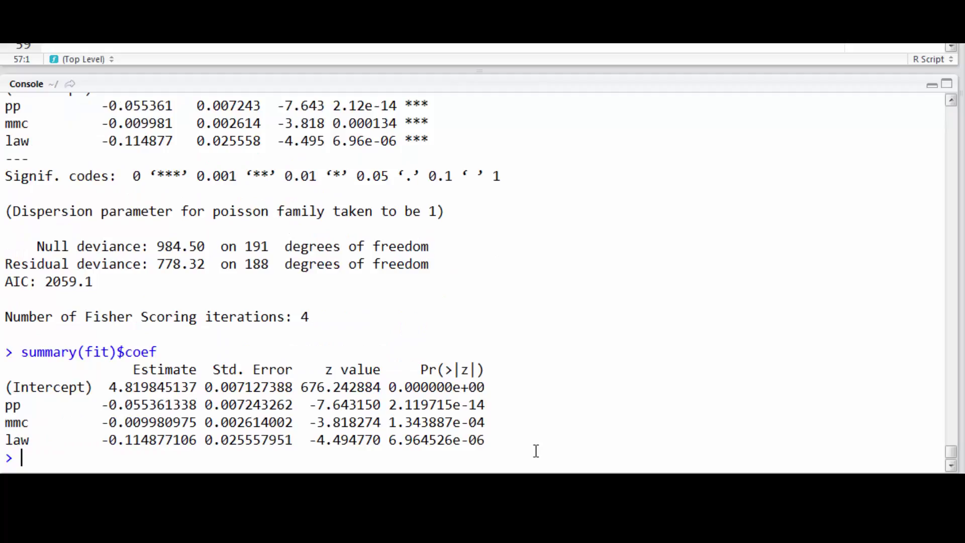
Print summary(fit2)$coef, showing the log-linear law estimate −0.131
key(Up)
key(Left)
key(Left)
key(Left)
key(Left)
key(Left)
key(Left)
text(2)
key(Return)
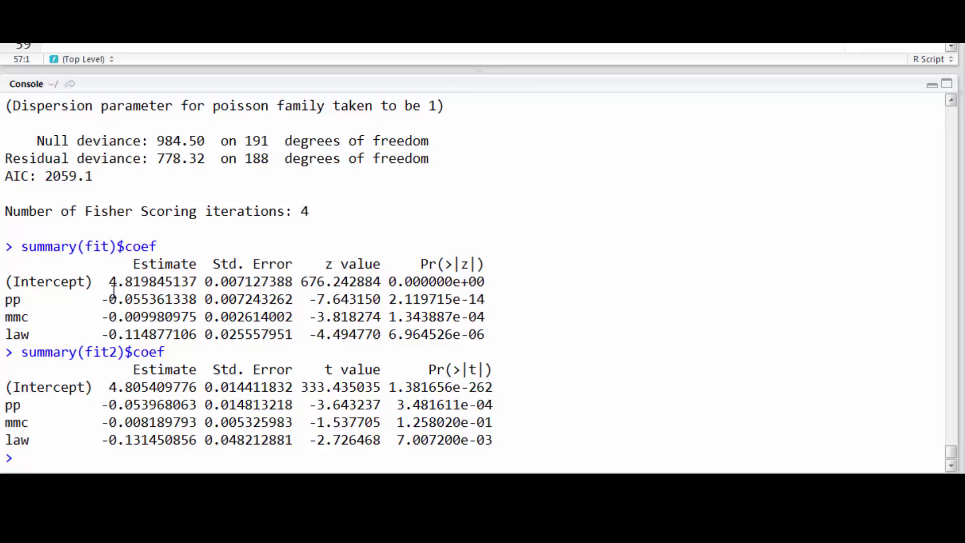
mouse_move(109, 281)
mouse_down()
mouse_move(198, 280)
mouse_move(107, 300)
mouse_move(109, 282)
mouse_up()
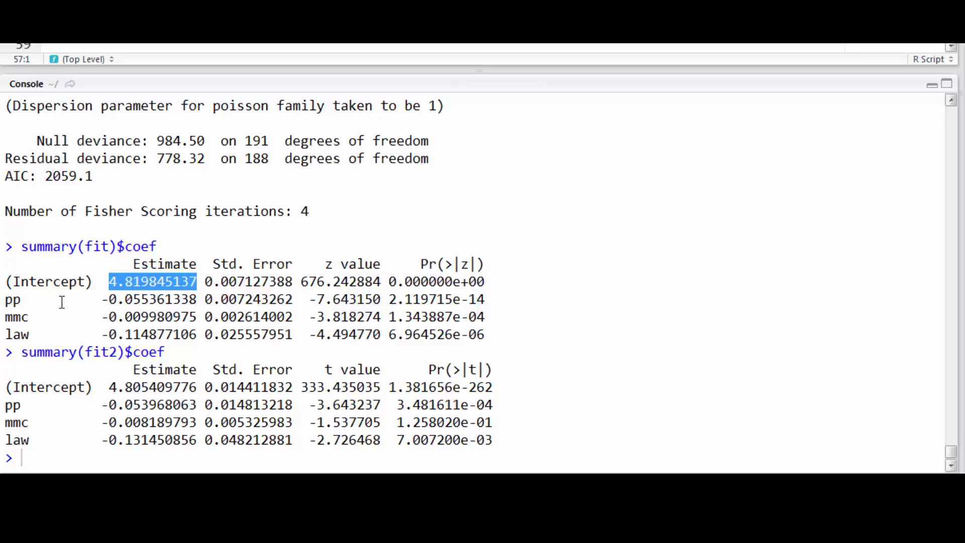
click(9, 300)
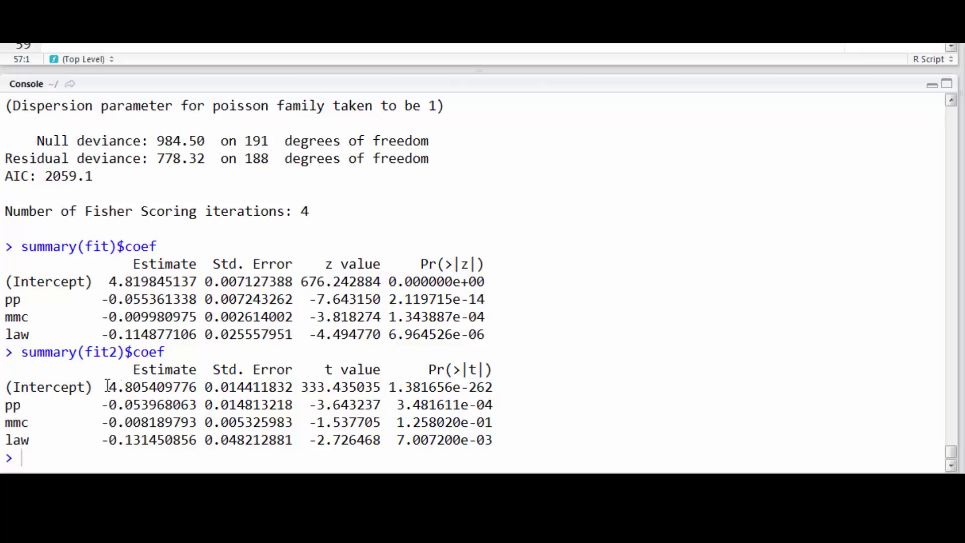
drag(102, 387, 199, 388)
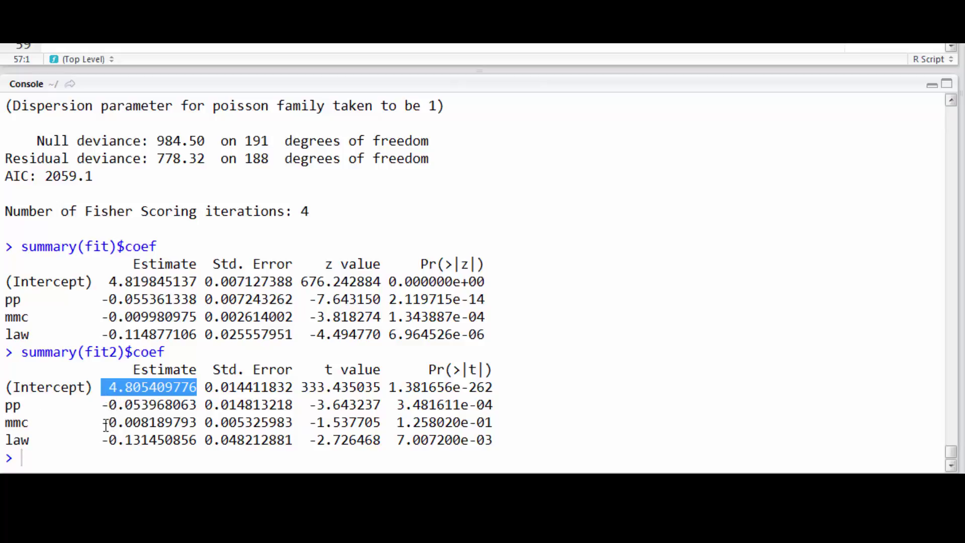
drag(103, 440, 145, 438)
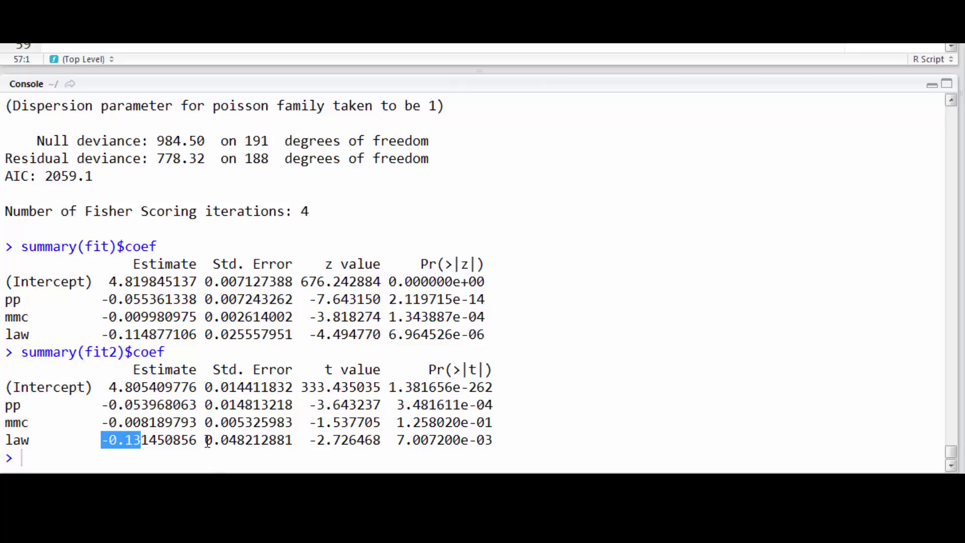
Evaluate 1 - exp(-0.131450856) using fit2's law coefficient, returning 0.1231776
click(177, 440)
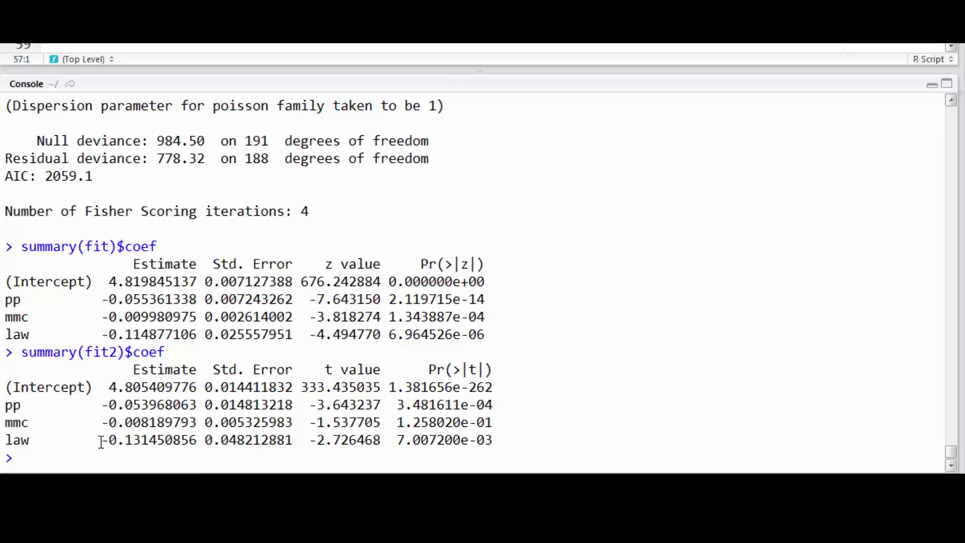
text(1 - exp()
drag(101, 440, 197, 438)
key(ctrl+c)
key(ctrl+v)
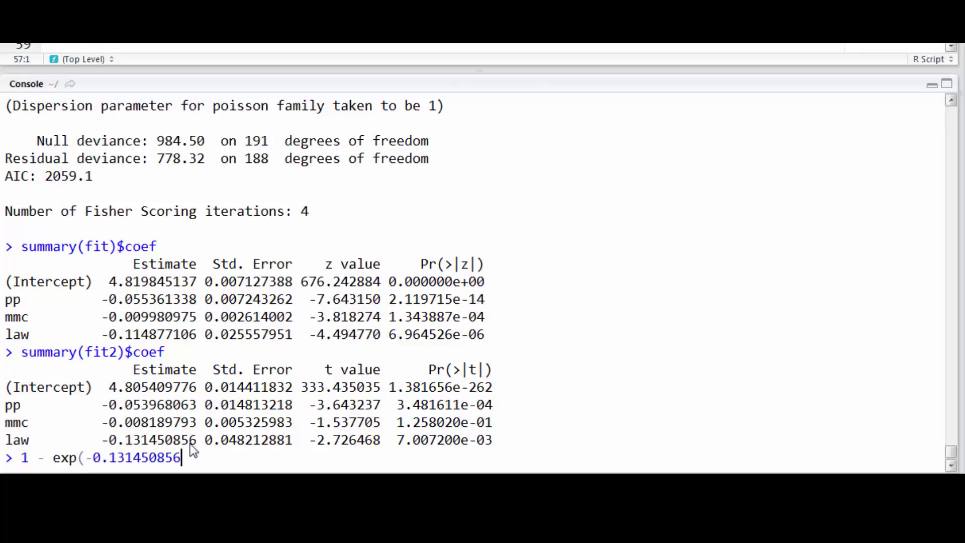
text())
key(Return)
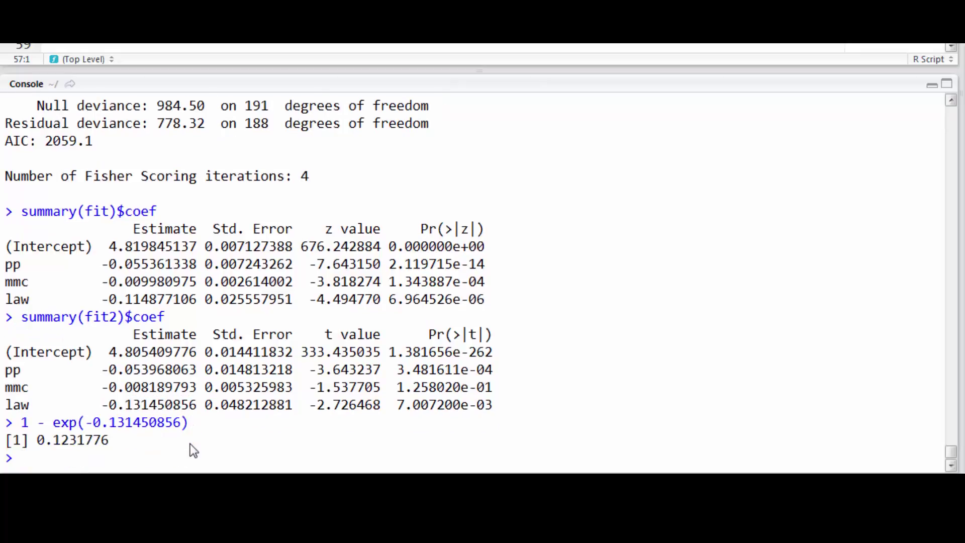